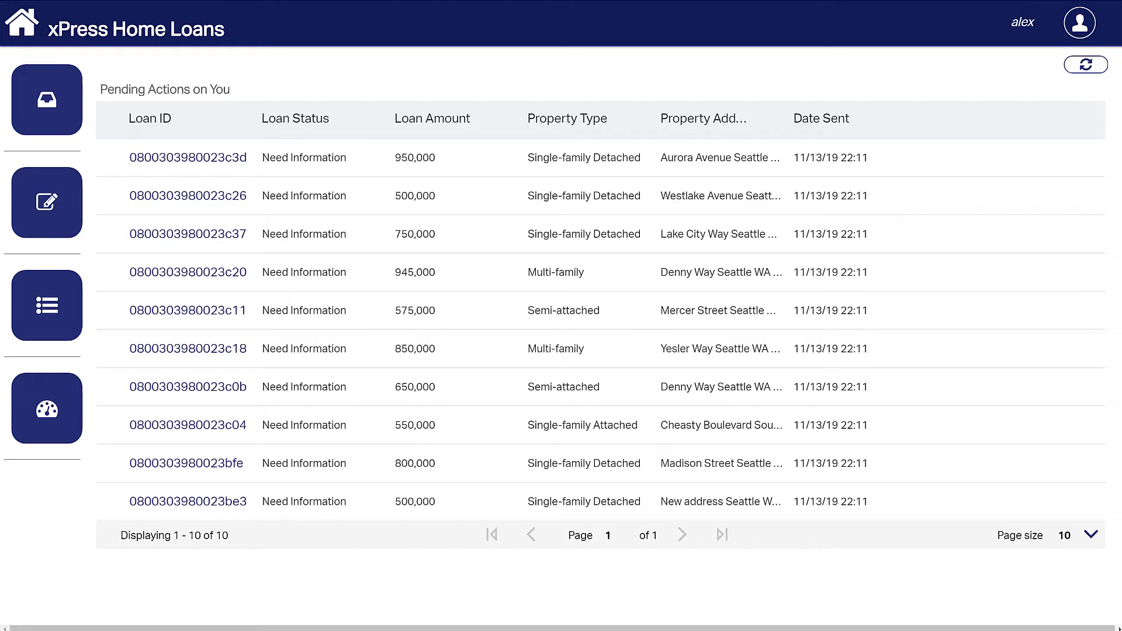
# Start a new xPress Home Loans application from the main page.
pyautogui.press('Tab')
pyautogui.press('Tab')
pyautogui.press('Tab')
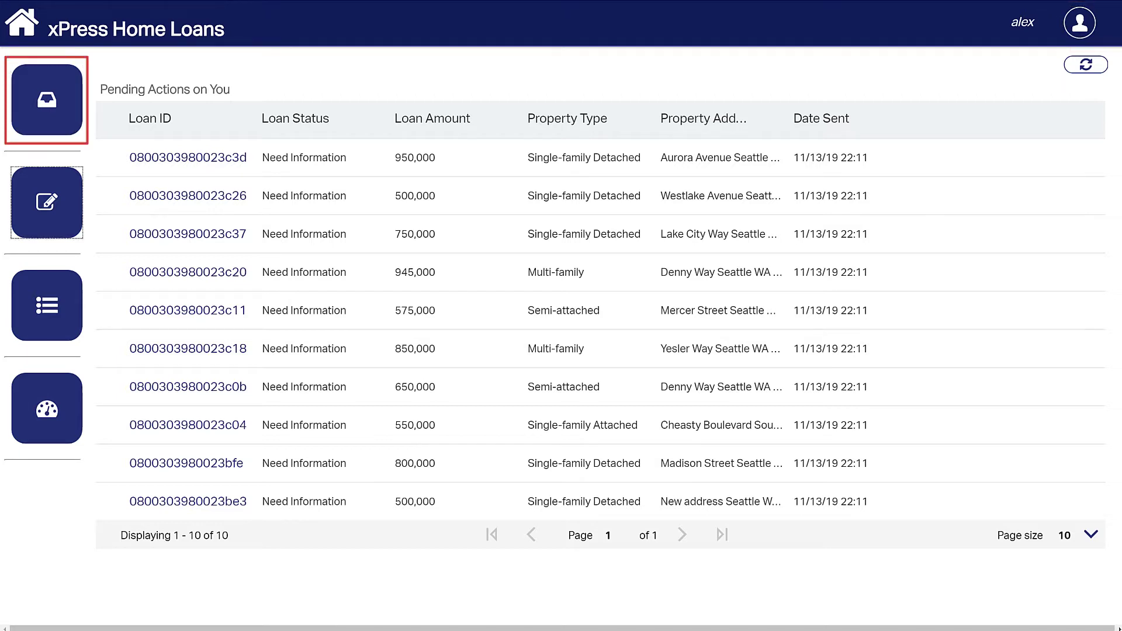
pyautogui.press('Tab')
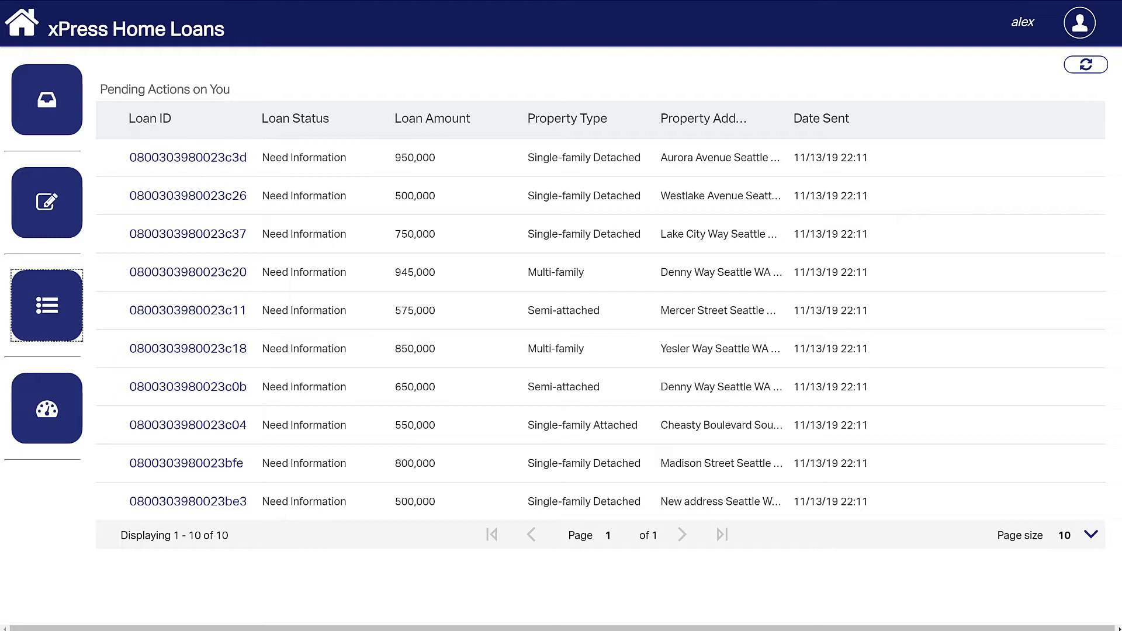
pyautogui.click(47, 203)
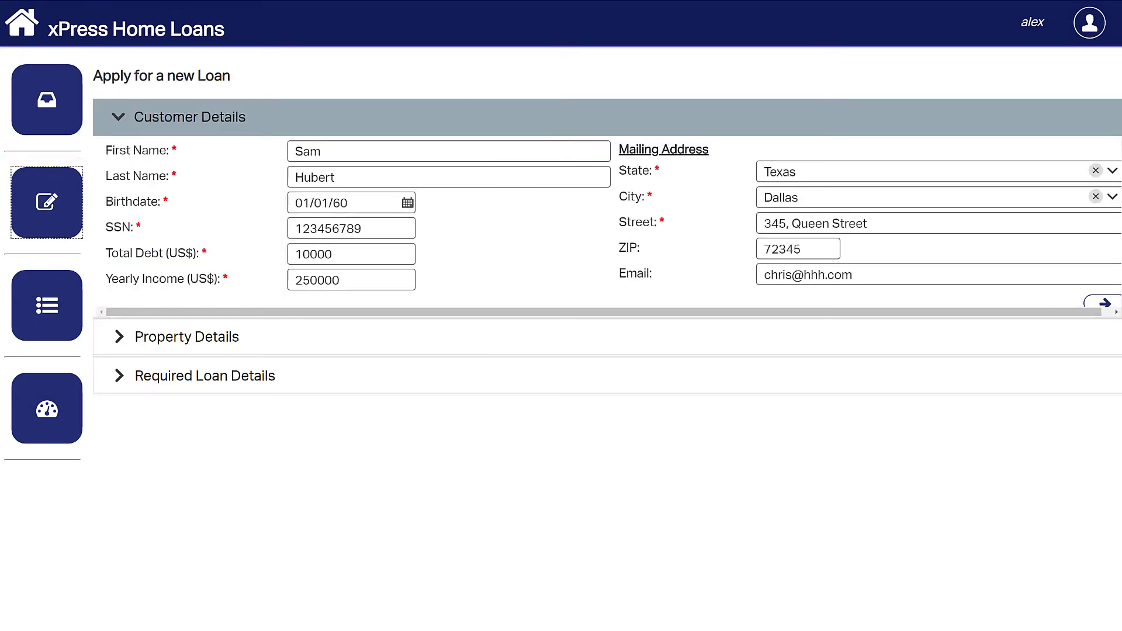
# Move through the customer's first name, last name and birthdate fields.
pyautogui.click(189, 117)
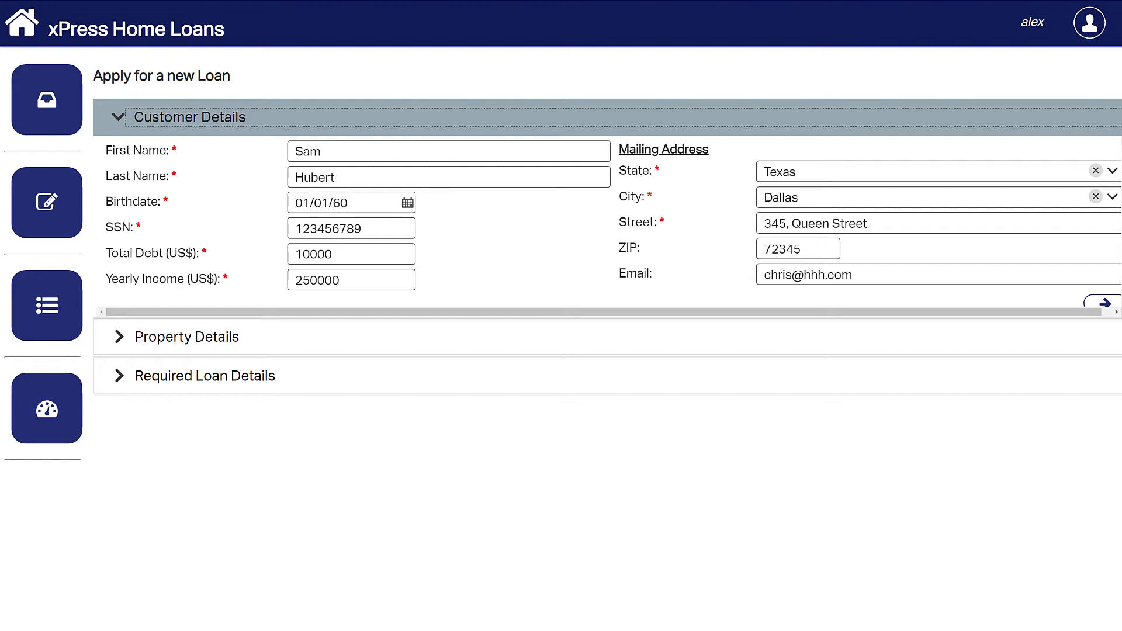
pyautogui.press('Tab')
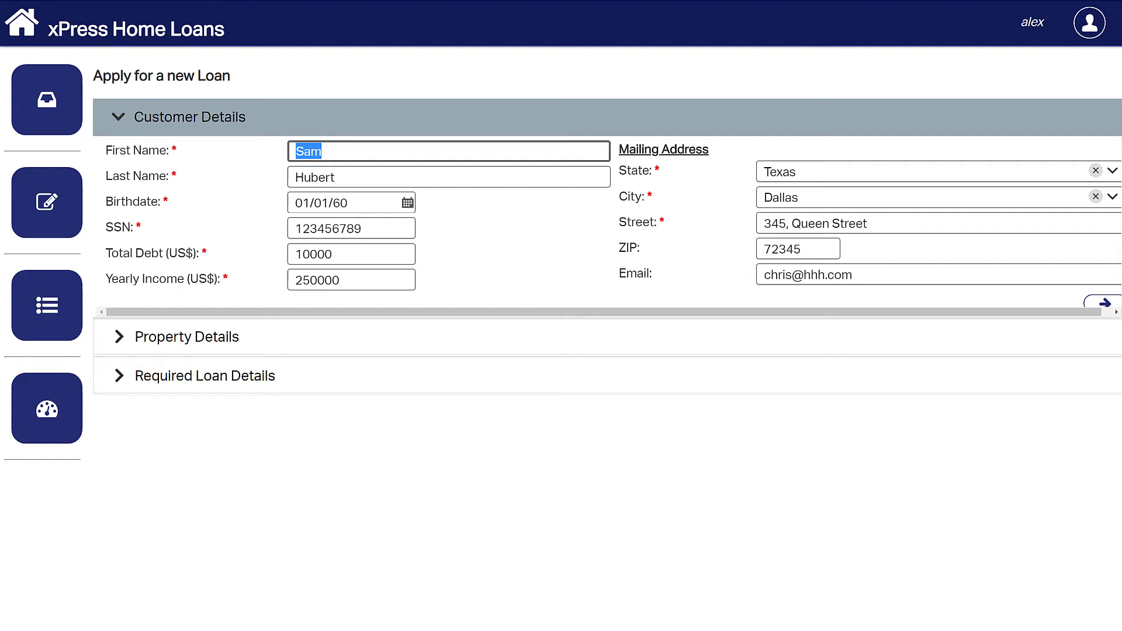
pyautogui.press('Tab')
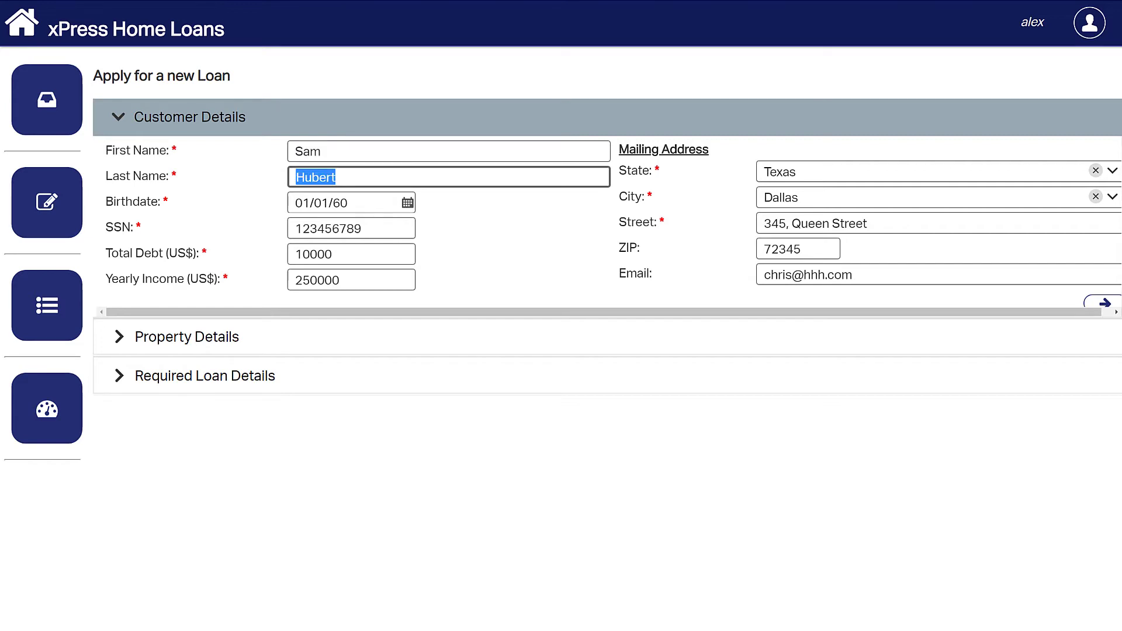
pyautogui.press('Tab')
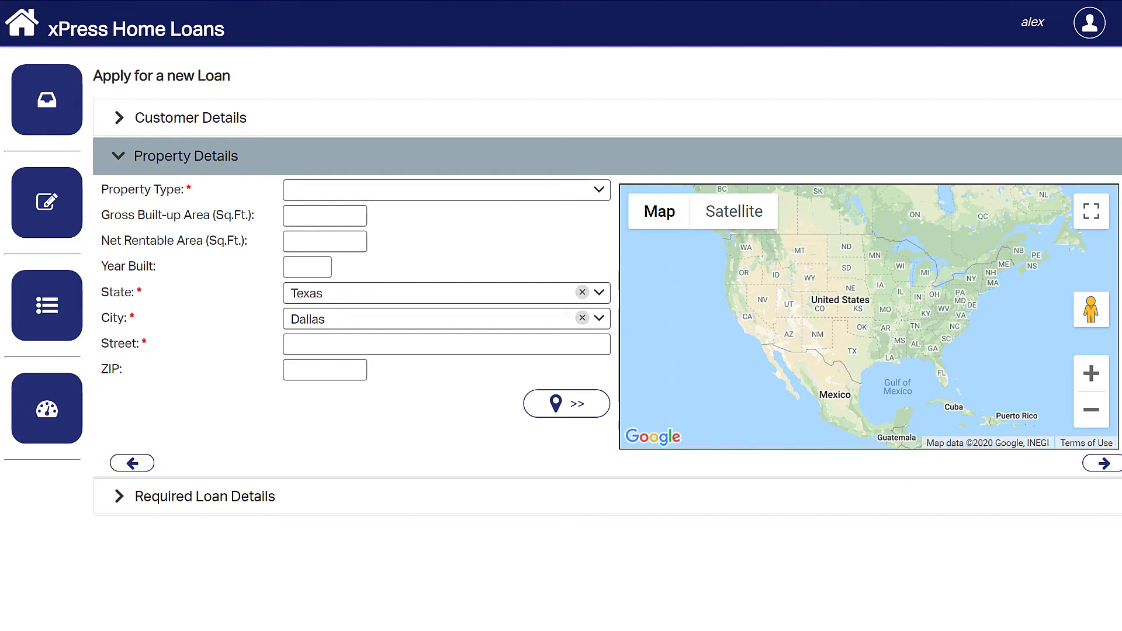
# Set the property type to Single-family Detached.
pyautogui.press('Tab')
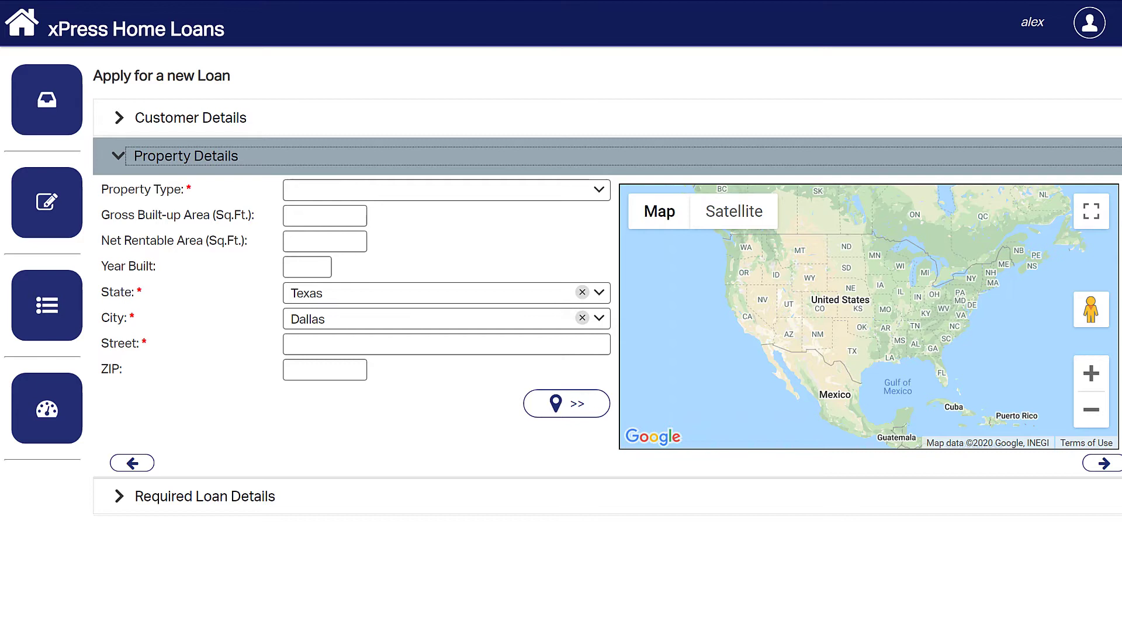
pyautogui.press('Tab')
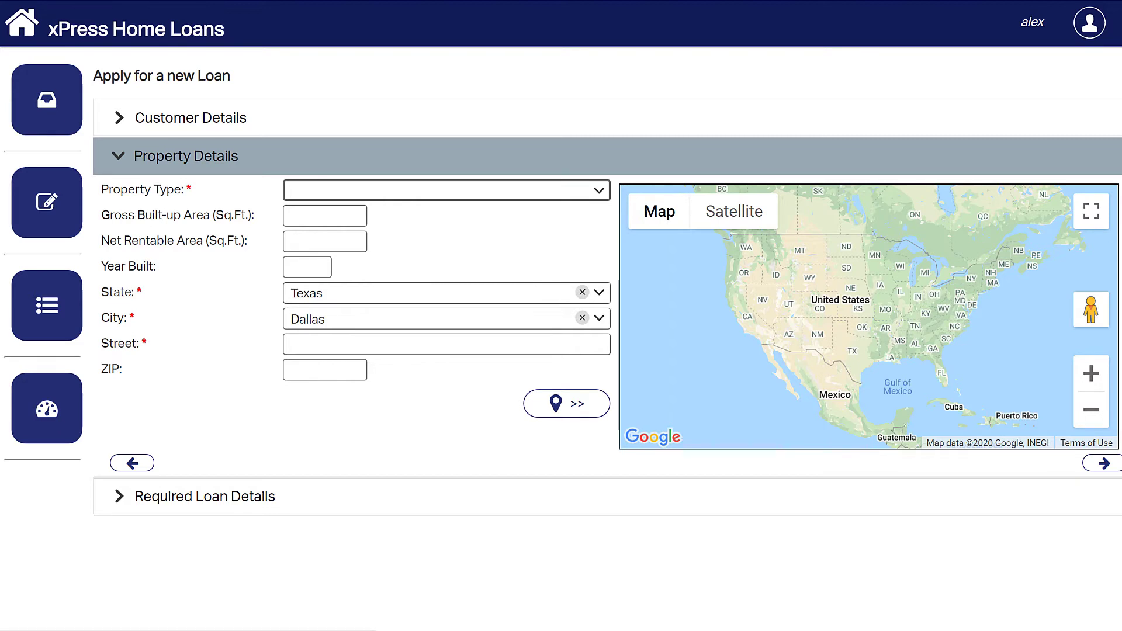
pyautogui.press('Down')
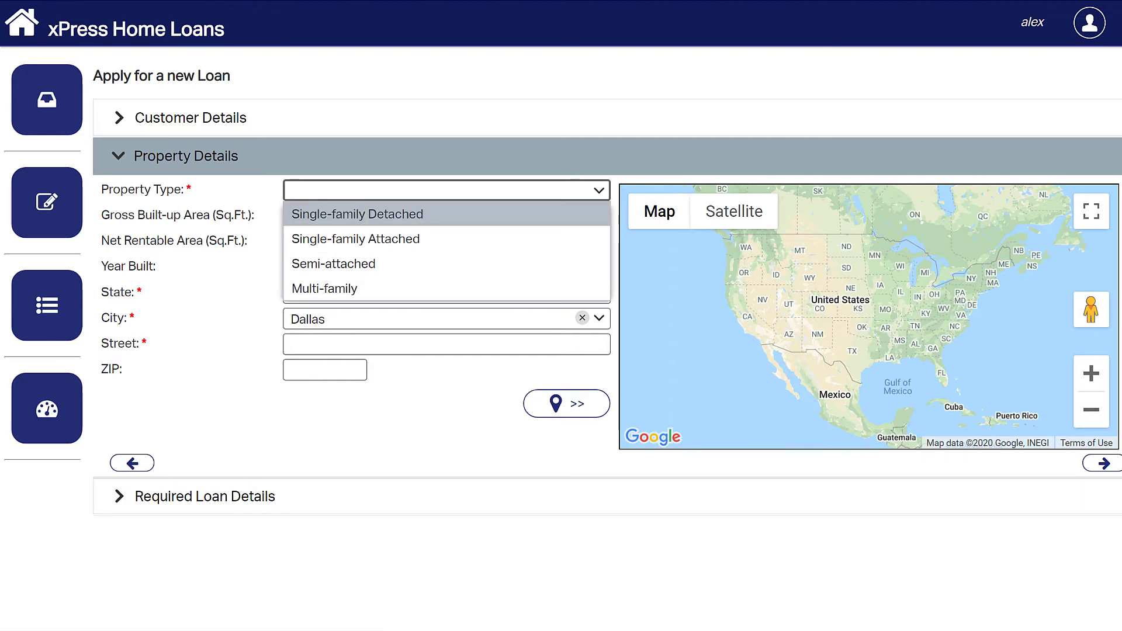
pyautogui.press('Return')
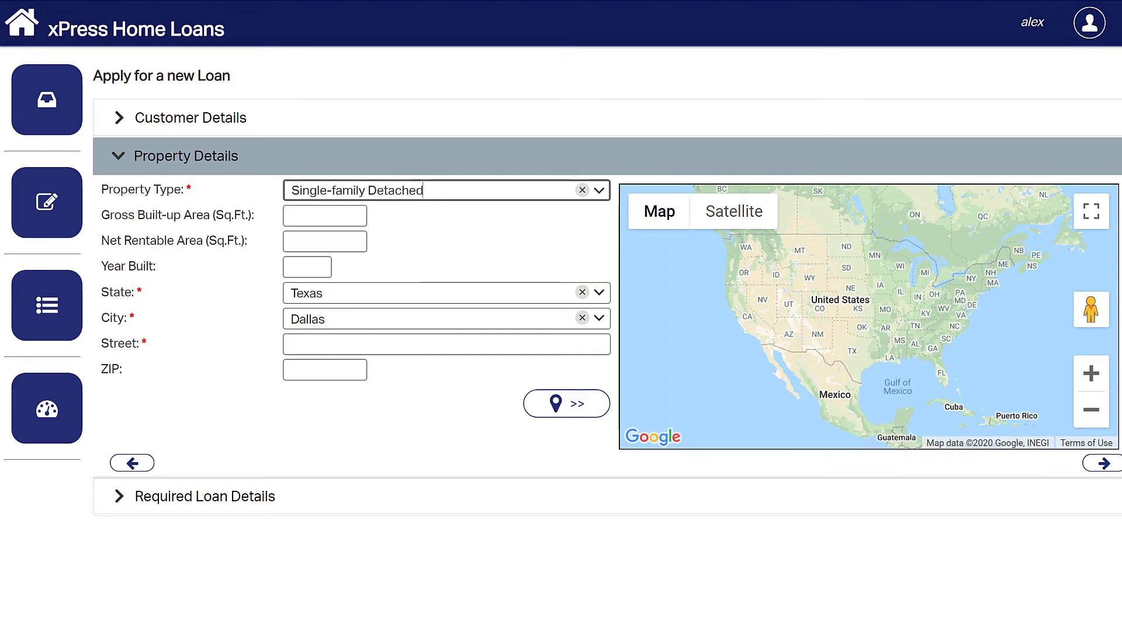
# Fill in the 3000 sq ft built-up area and year built 1980.
pyautogui.press('Tab')
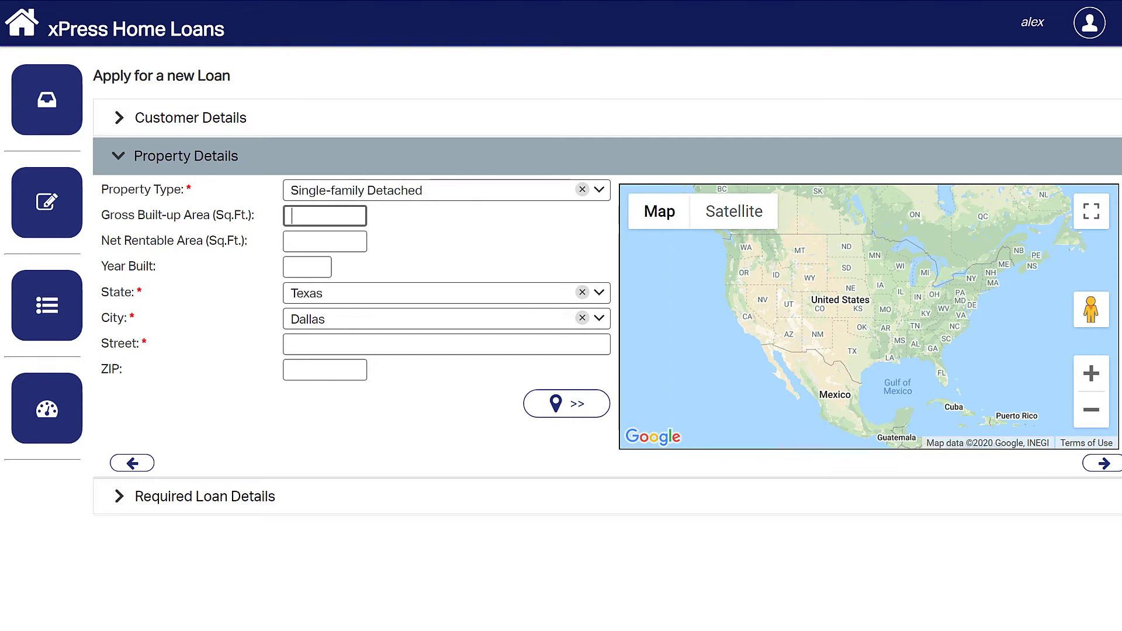
pyautogui.write('30')
pyautogui.write('00')
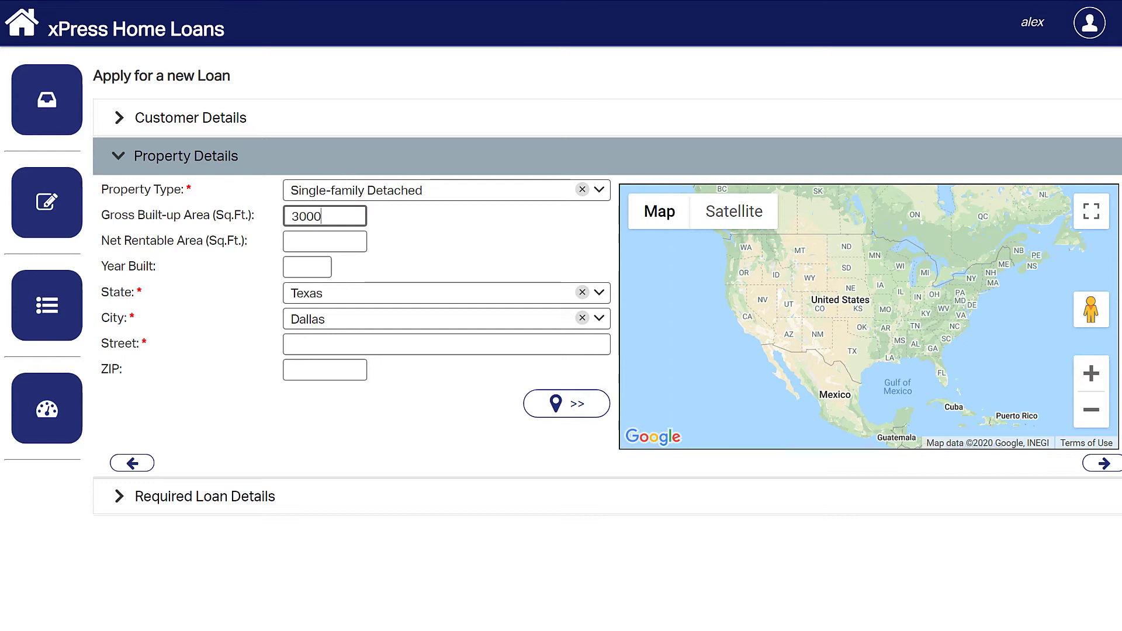
pyautogui.press('Tab')
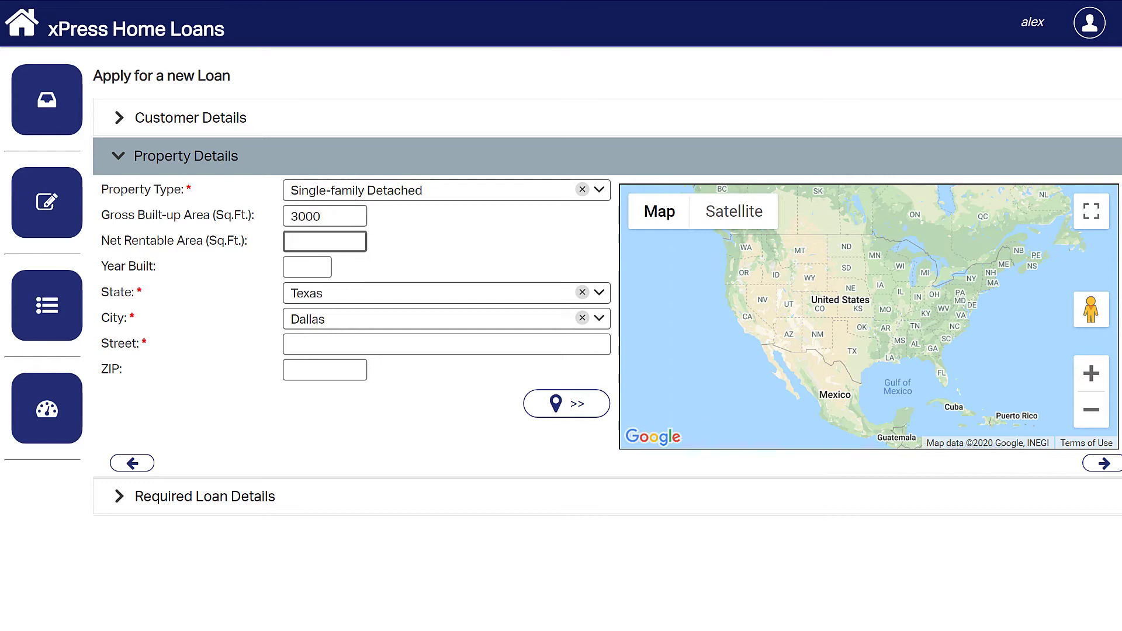
pyautogui.press('Tab')
pyautogui.write('1')
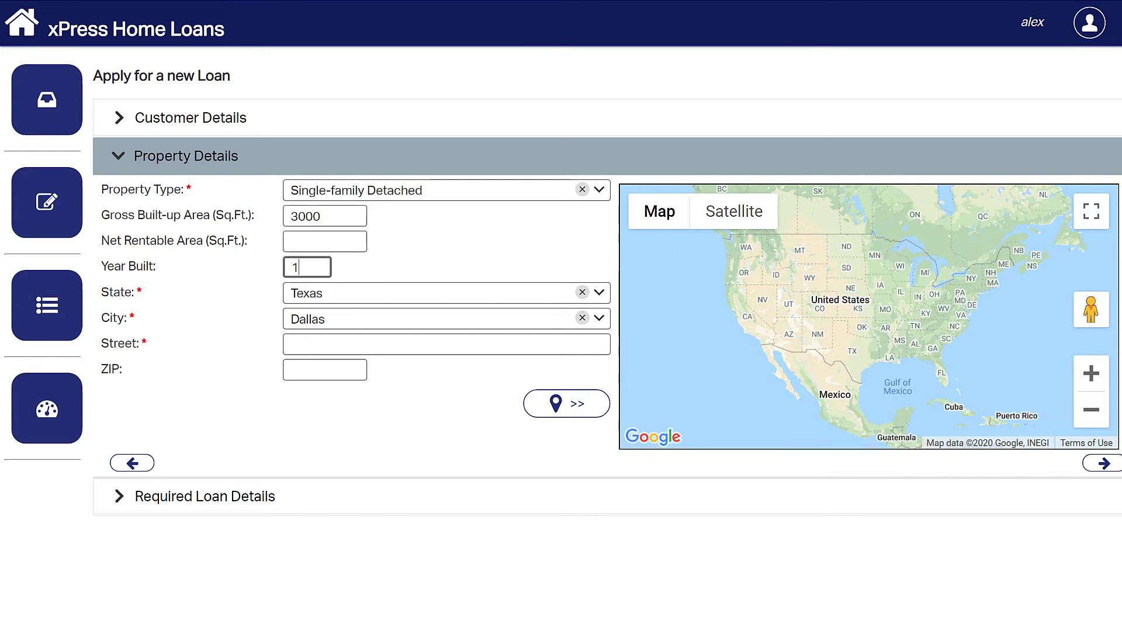
pyautogui.write('980')
pyautogui.press('Tab')
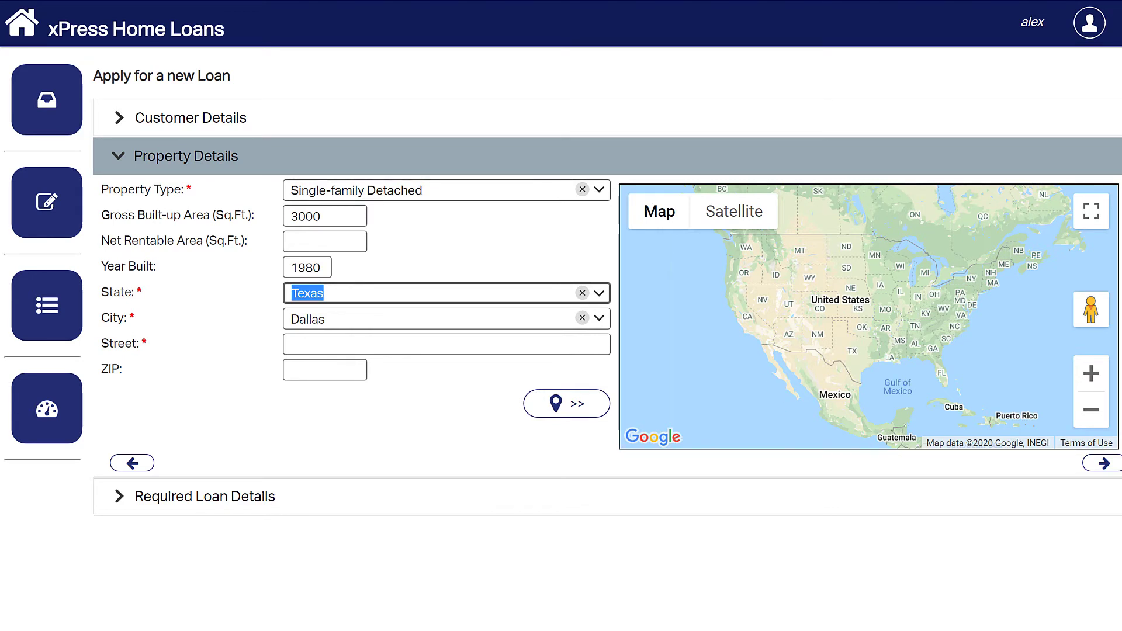
pyautogui.press('Tab')
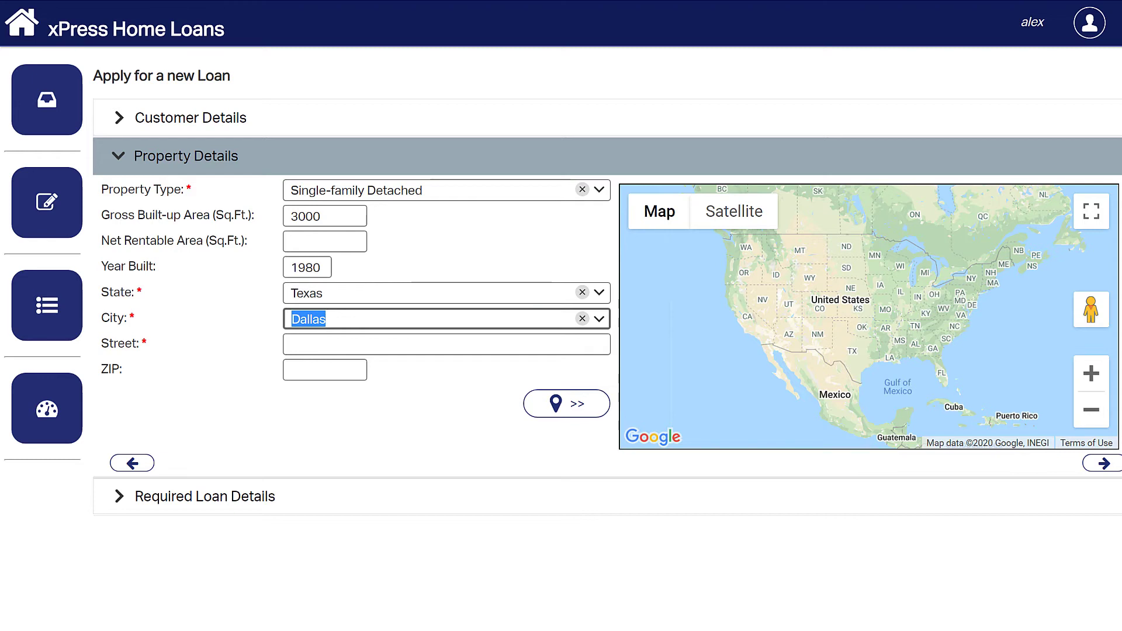
pyautogui.press('Tab')
pyautogui.write('9712 Robin Hill Ln')
pyautogui.press('Tab')
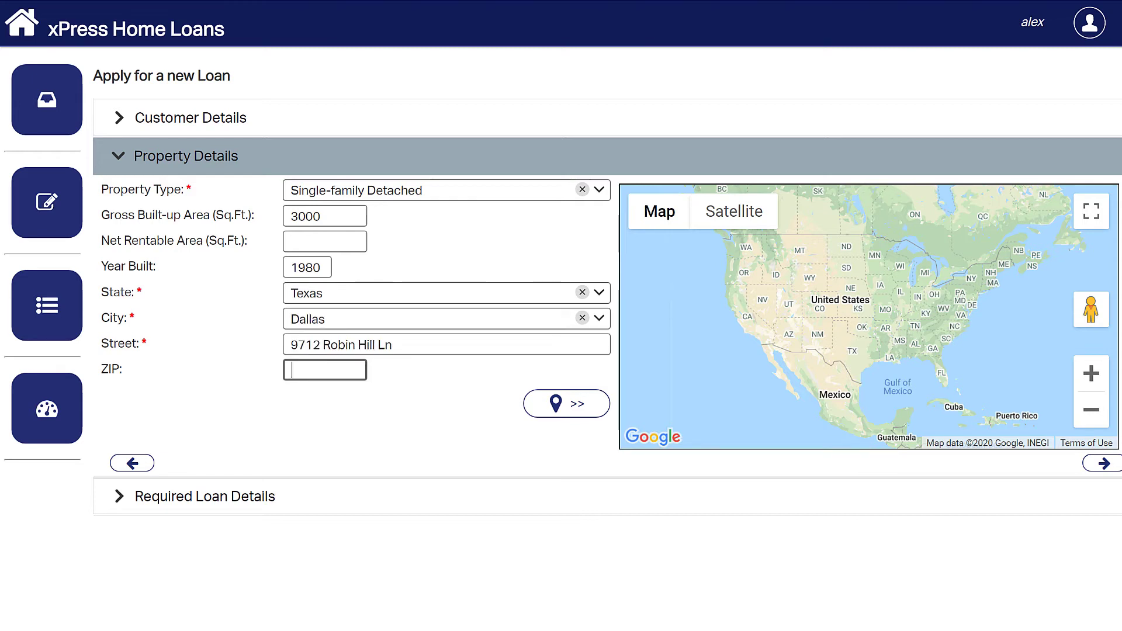
pyautogui.write('75238')
pyautogui.press('Tab')
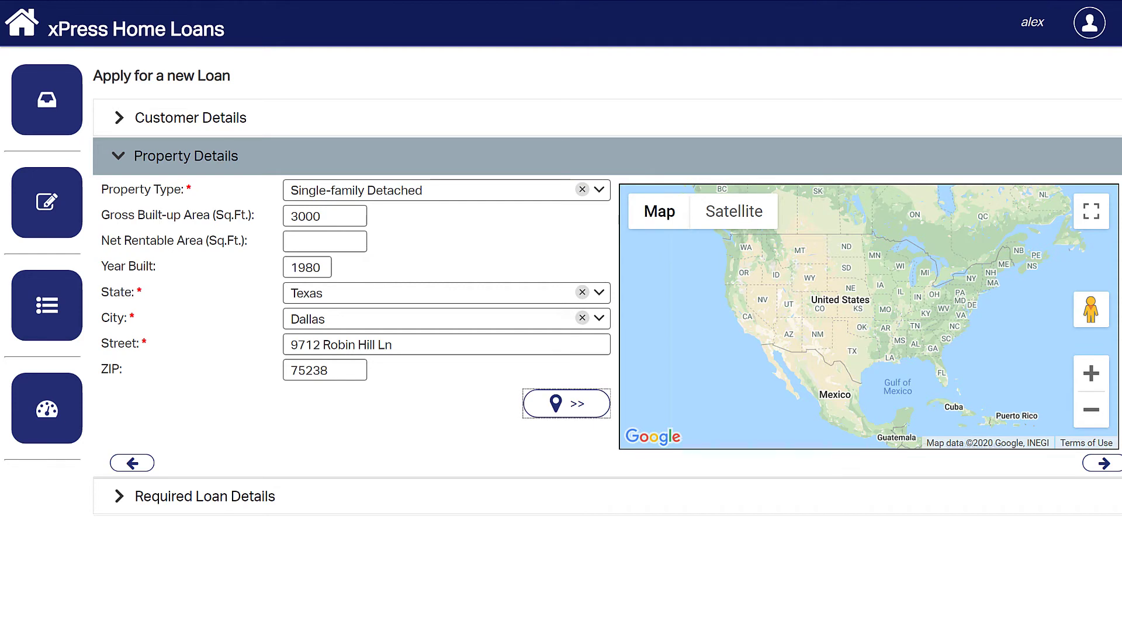
pyautogui.press('Return')
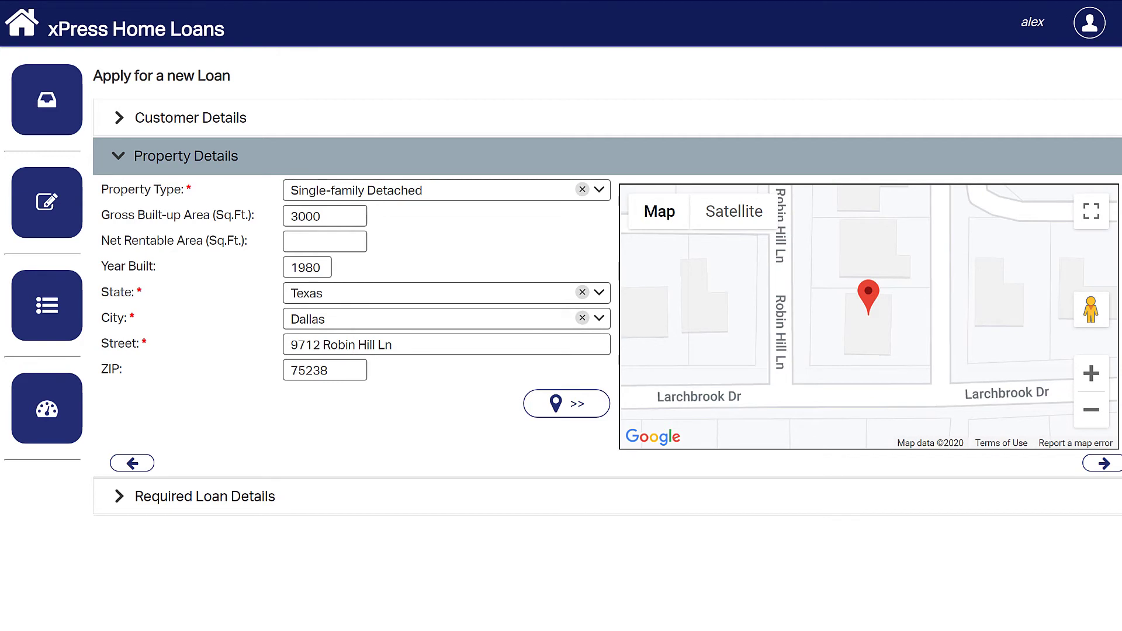
pyautogui.click(734, 212)
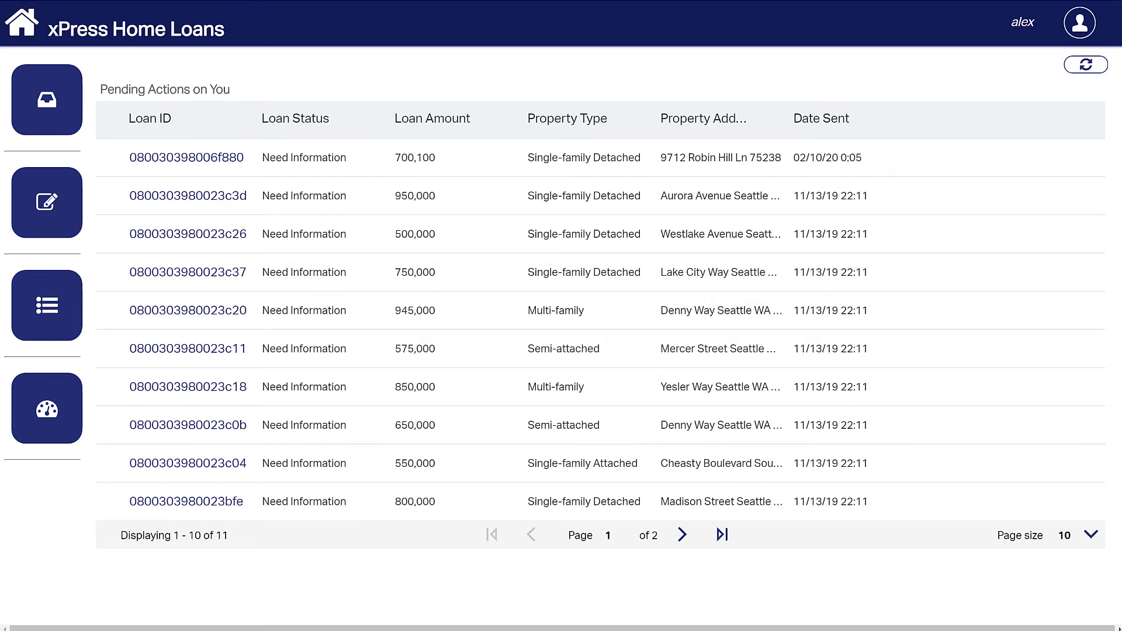
pyautogui.press('Tab')
pyautogui.press('Tab')
pyautogui.press('Tab')
pyautogui.press('Tab')
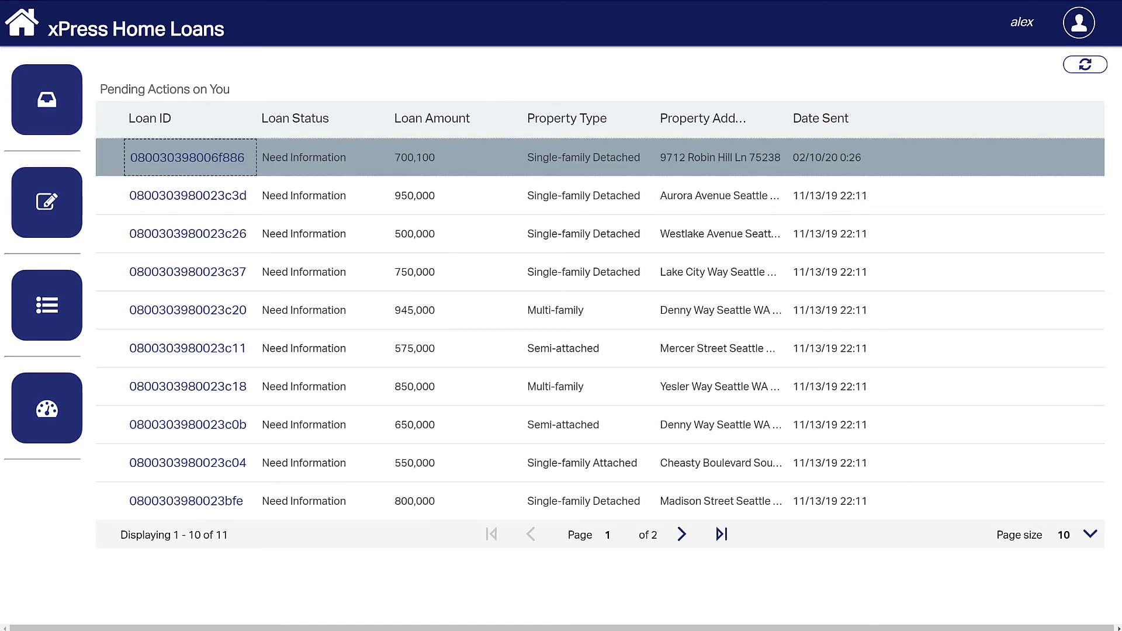
pyautogui.press('Return')
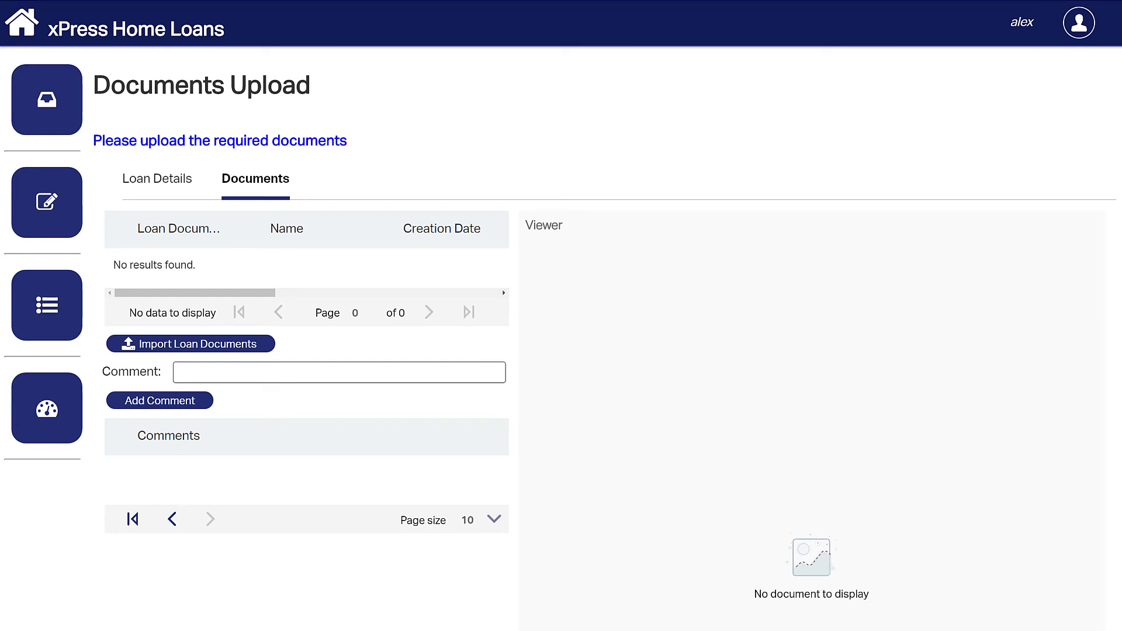
# Import Mary W2.pdf with Loan Document Type set to Tax Return.
pyautogui.press('Return')
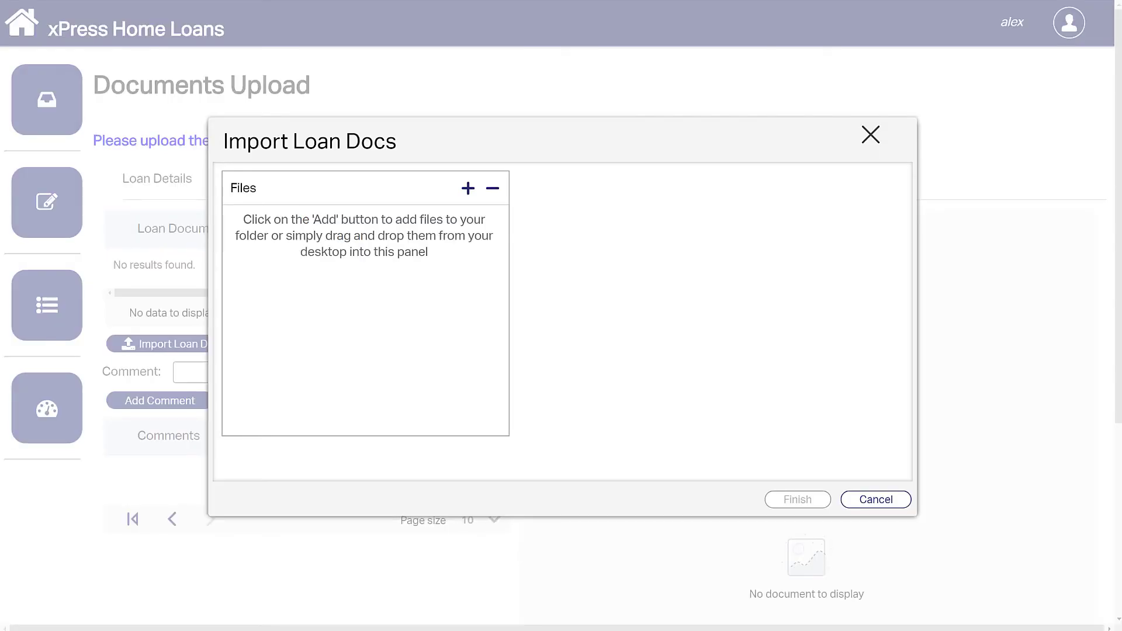
pyautogui.press('Tab')
pyautogui.press('Return')
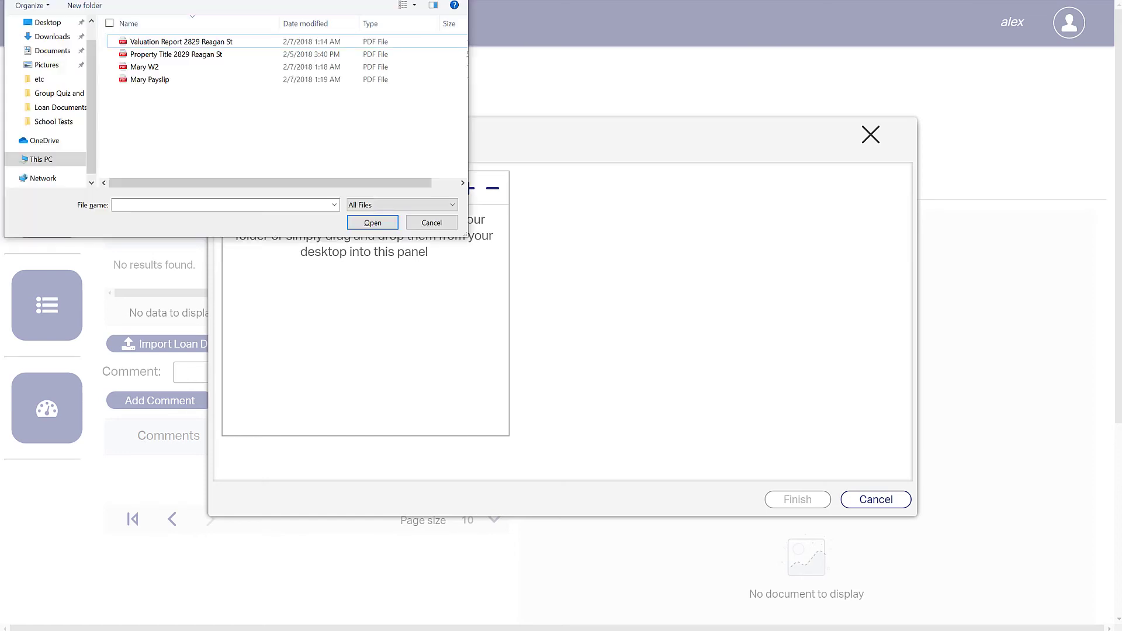
pyautogui.click(175, 54)
pyautogui.press('Down')
pyautogui.press('Return')
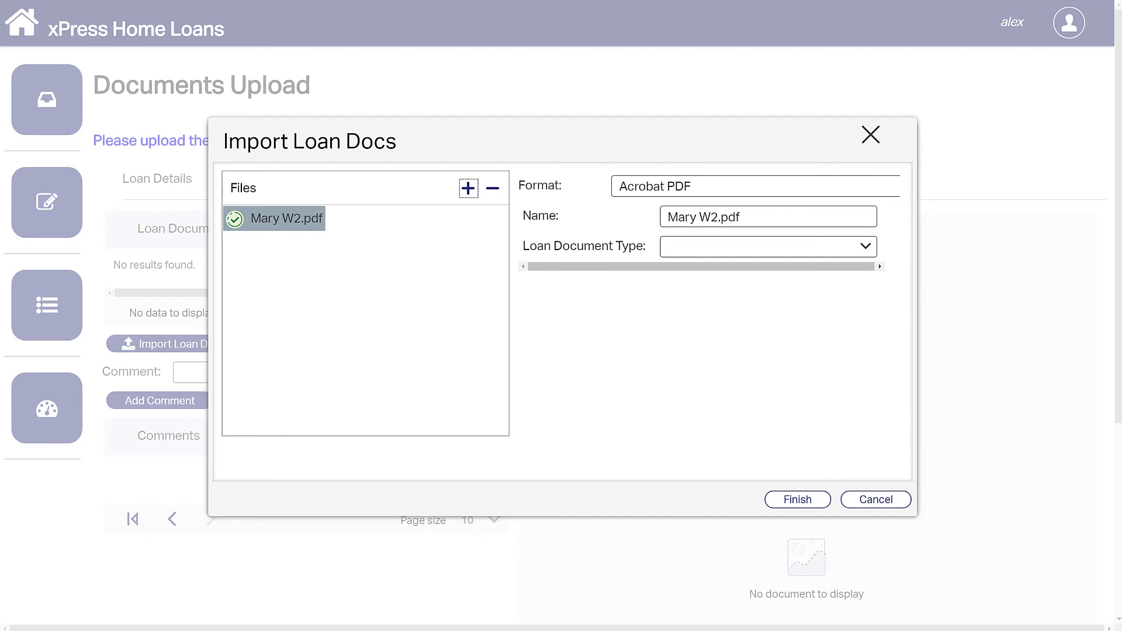
pyautogui.press('Tab')
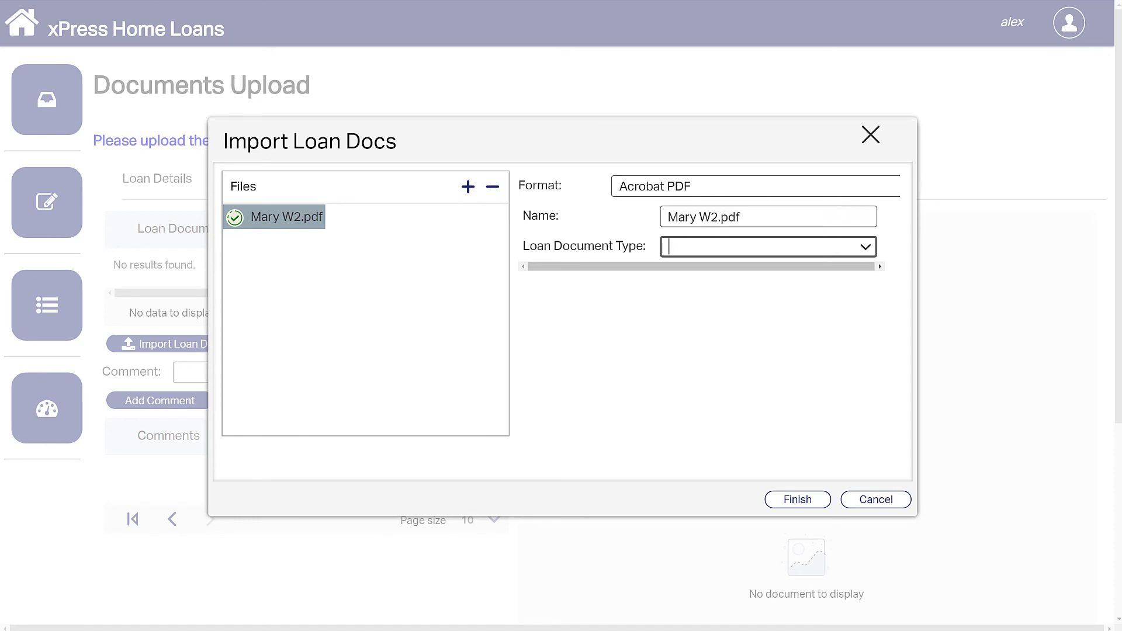
pyautogui.press('Tab')
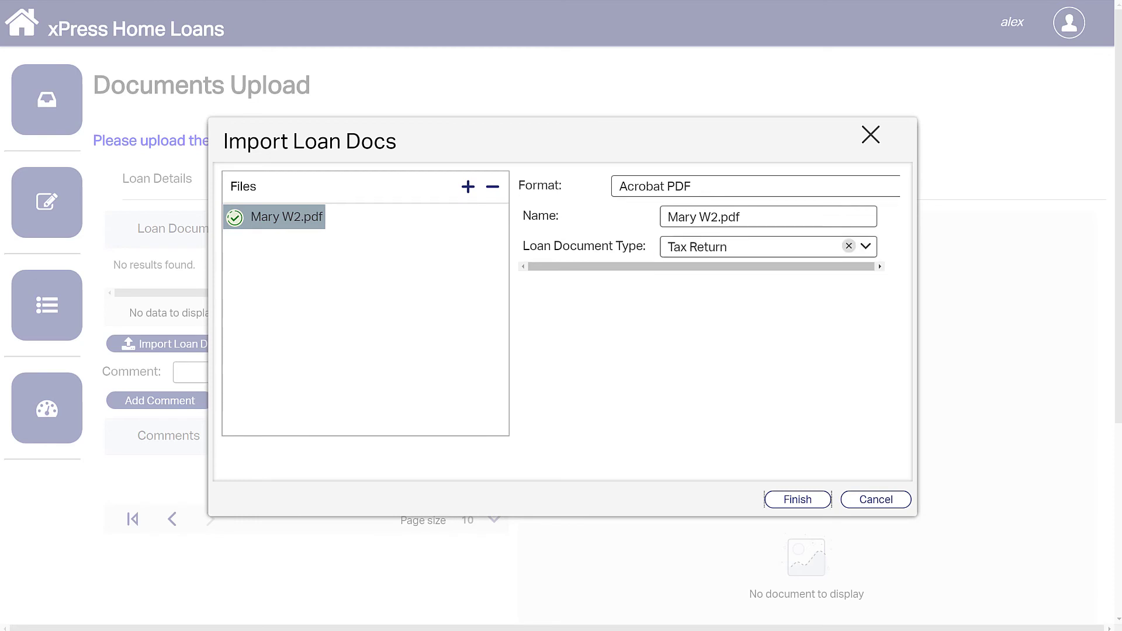
pyautogui.press('Return')
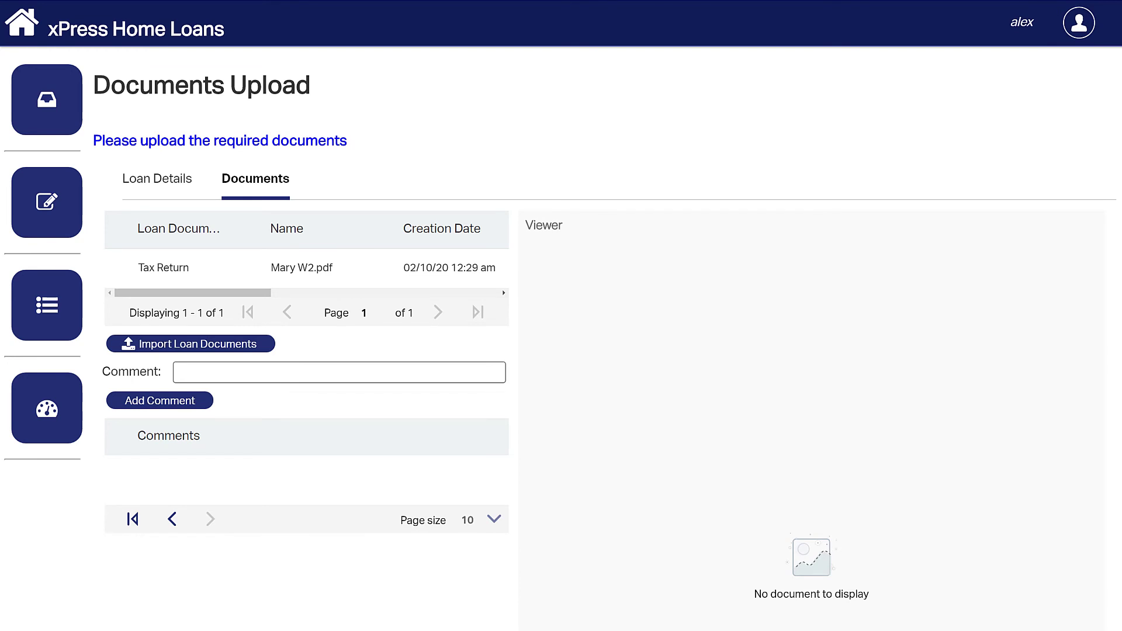
# Open the Tax Return row to display Mary W2.pdf in the Viewer.
pyautogui.click(199, 267)
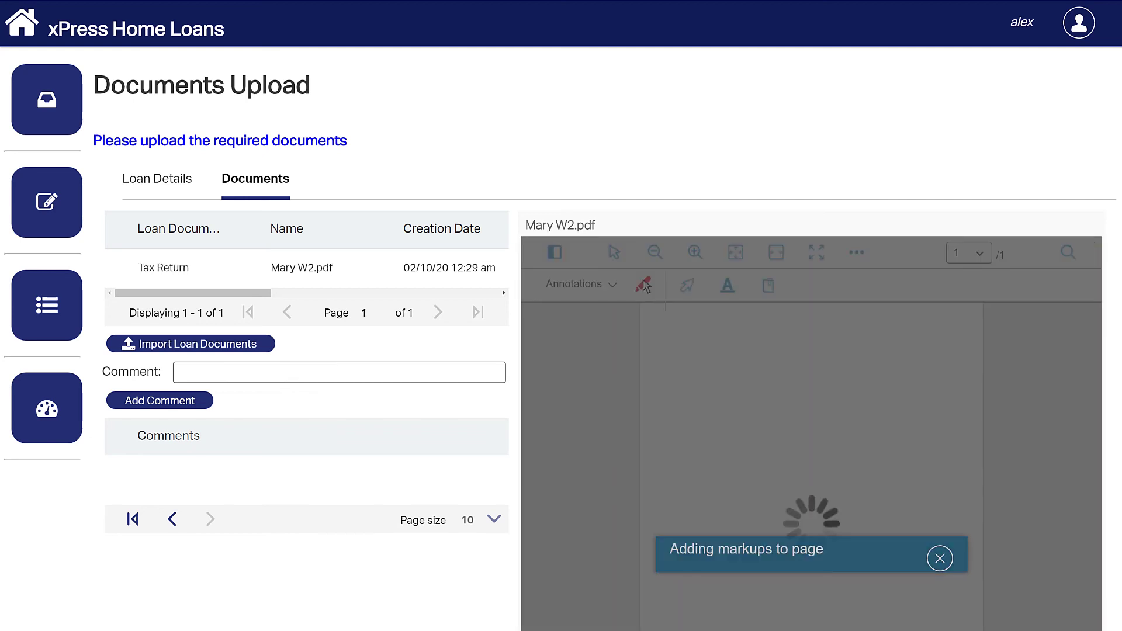
pyautogui.scroll(-3, 644, 286)
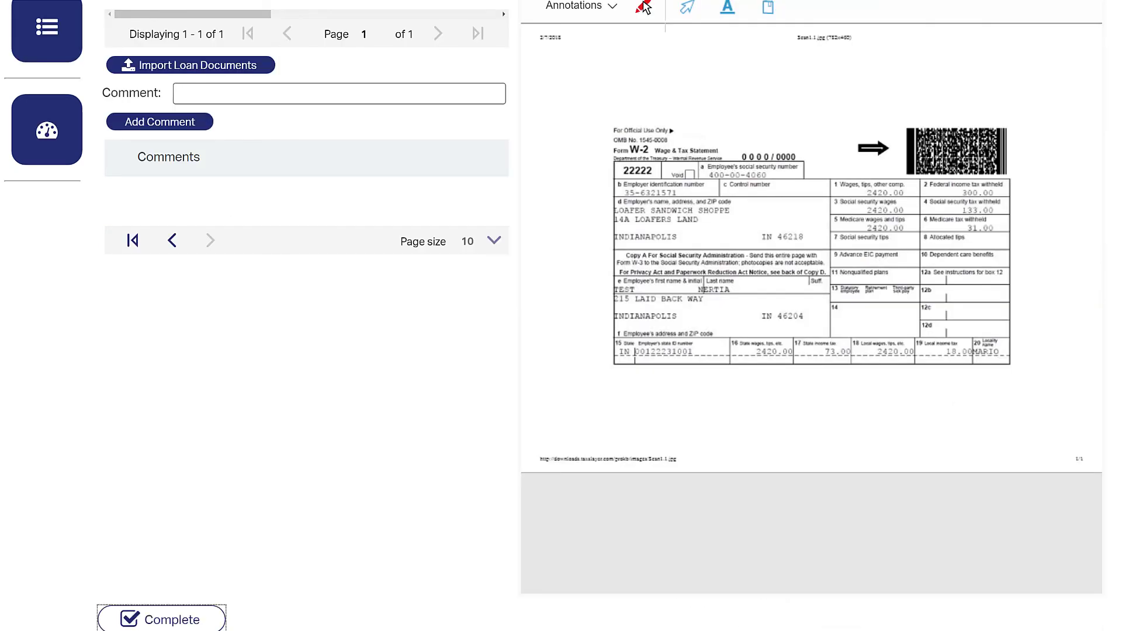